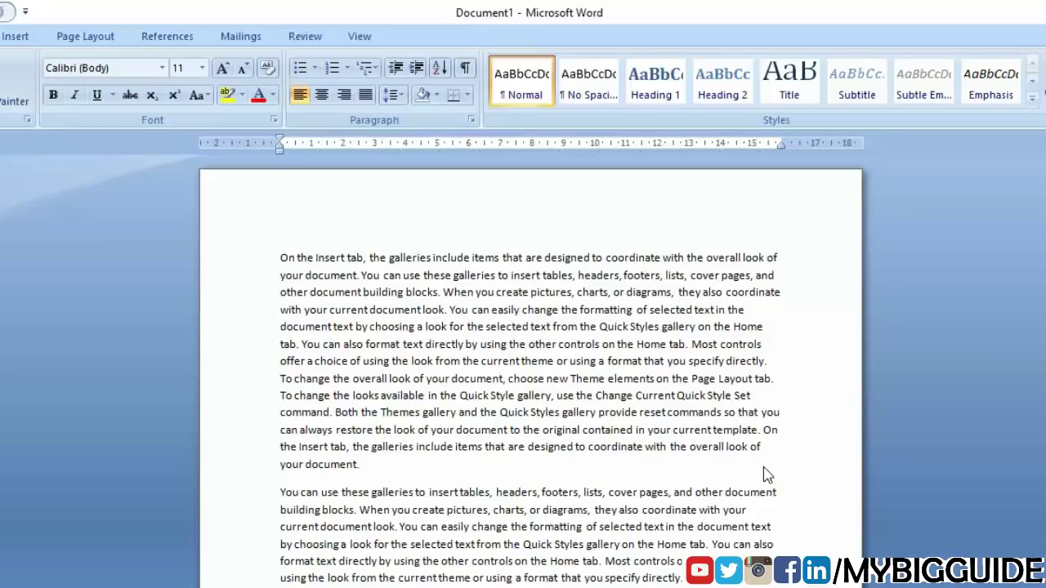
Step: Scroll down through Document1's sample-text pages to review the content
scroll(766, 474, down, 7)
scroll(760, 476, down, 5)
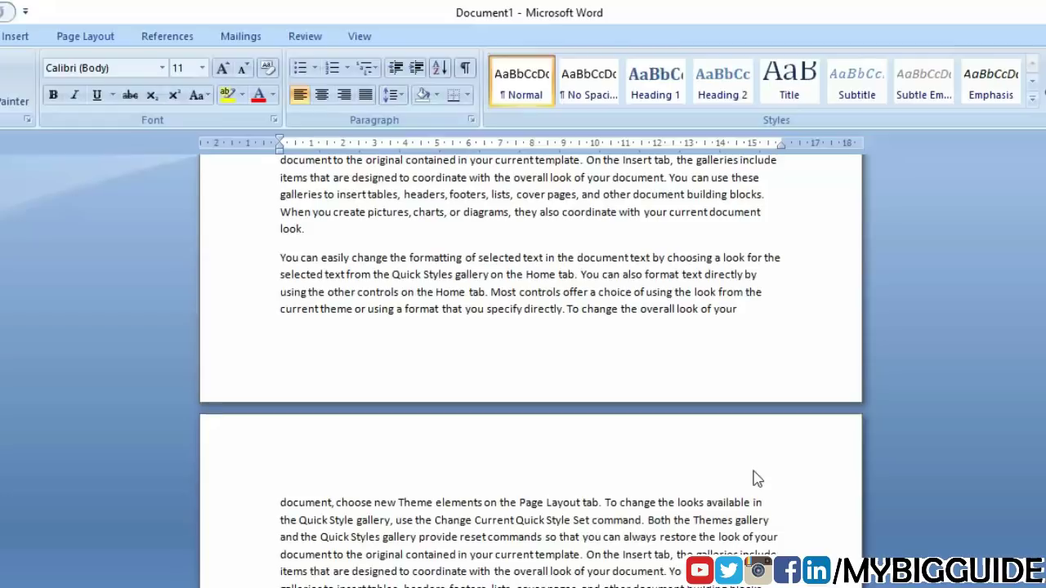
scroll(757, 479, down, 10)
scroll(757, 479, down, 10)
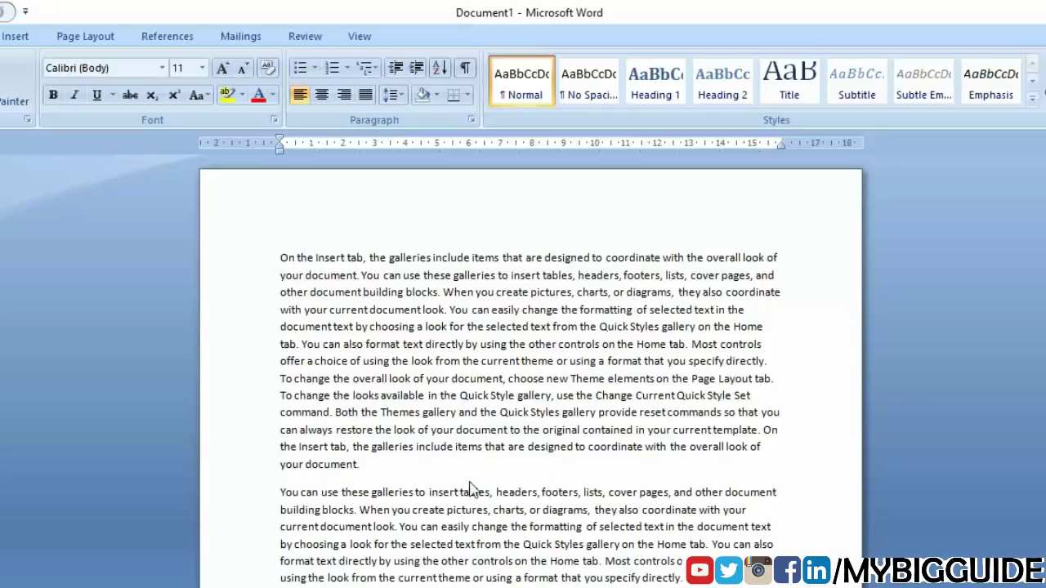
Step: Apply the DO NOT COPY 1 watermark from Page Layout and scroll to check several pages
click(98, 36)
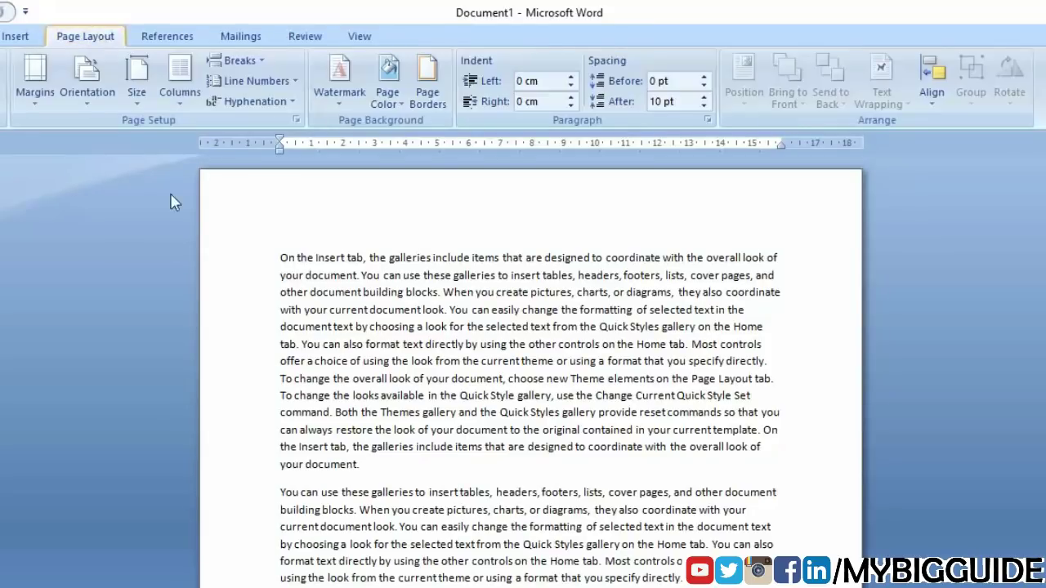
click(348, 99)
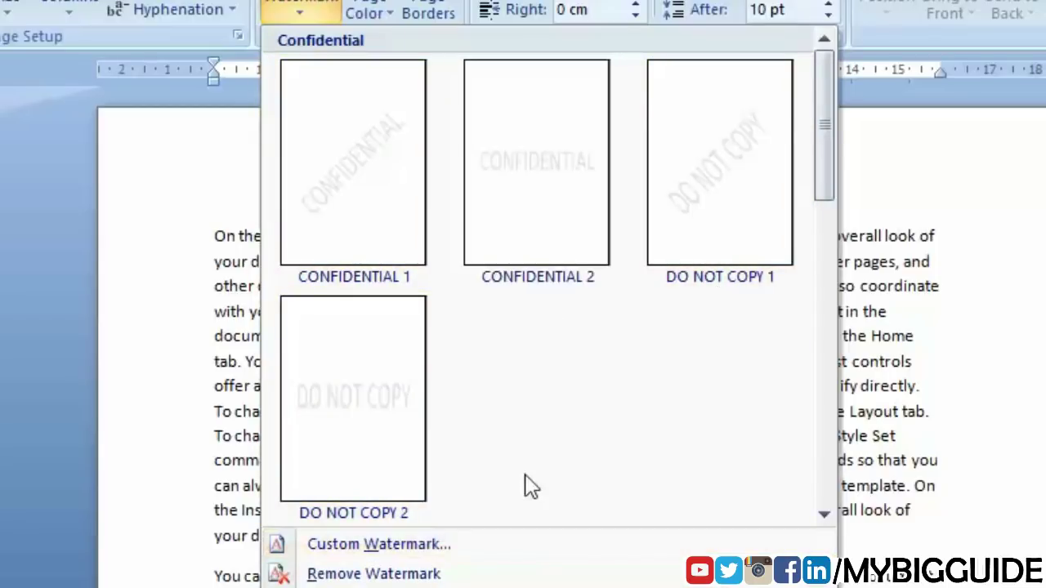
click(707, 252)
scroll(708, 367, down, 5)
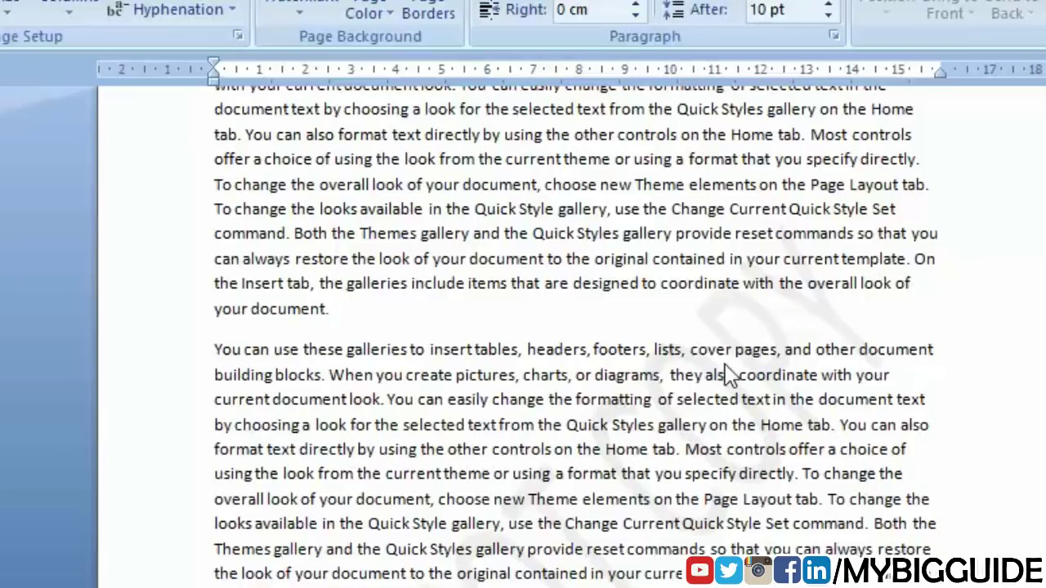
scroll(727, 363, down, 5)
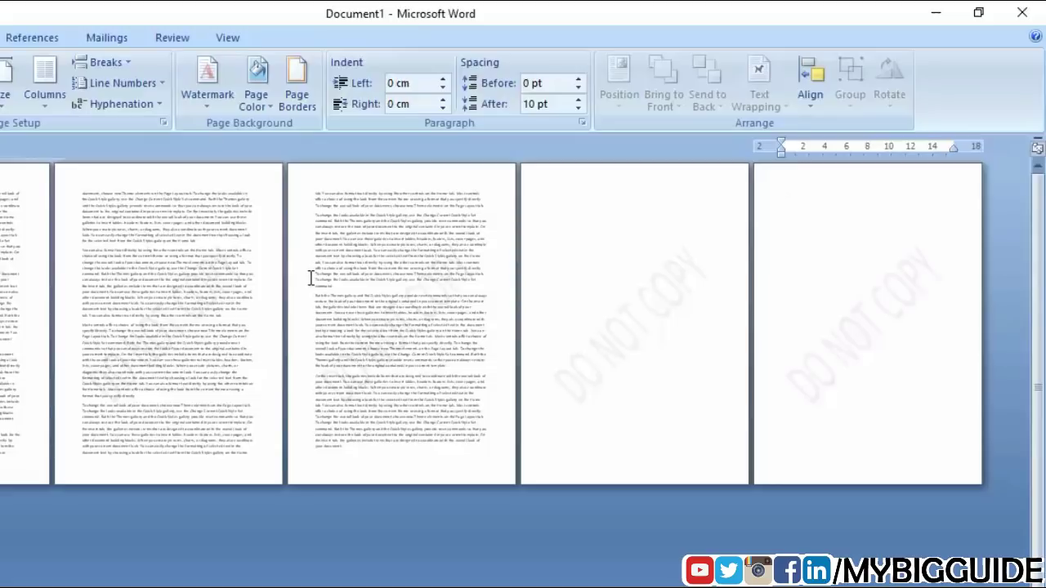
Step: Open the Printed Watermark dialog through Watermark > Custom Watermark
click(215, 103)
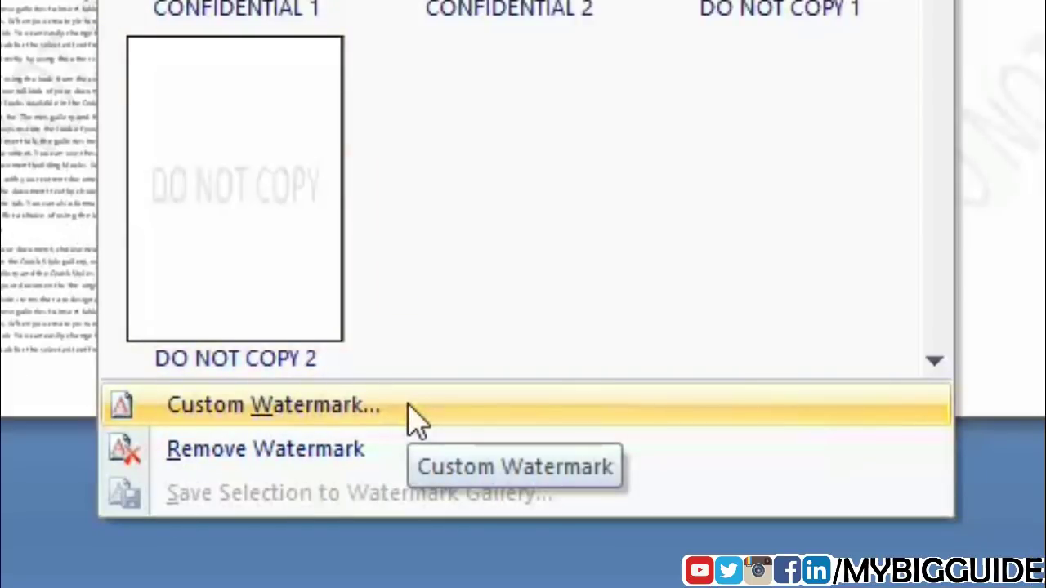
click(415, 420)
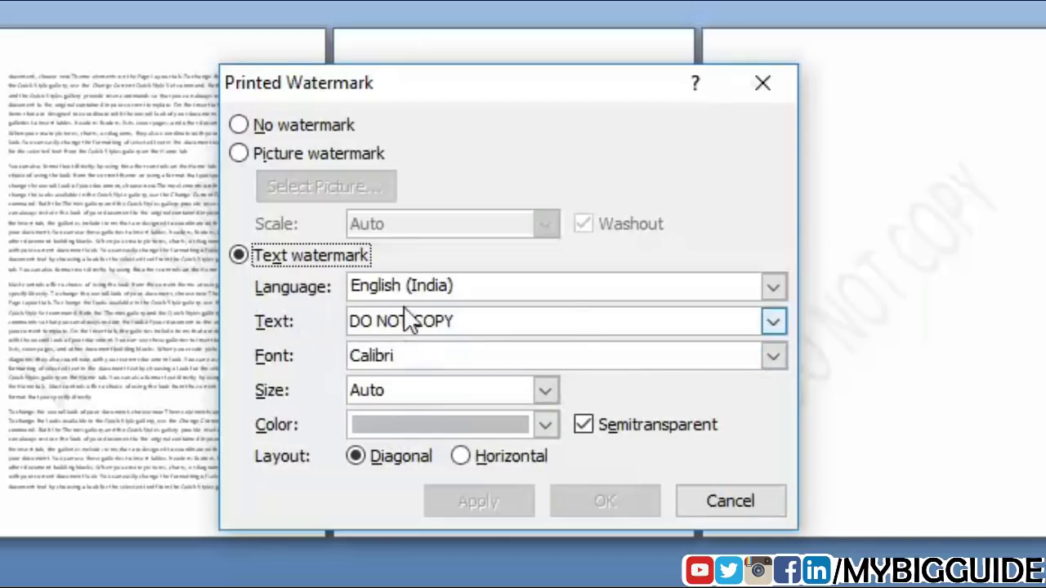
Step: Keep English (India) as the language and replace the ASAP text with 'my big guide'
click(773, 287)
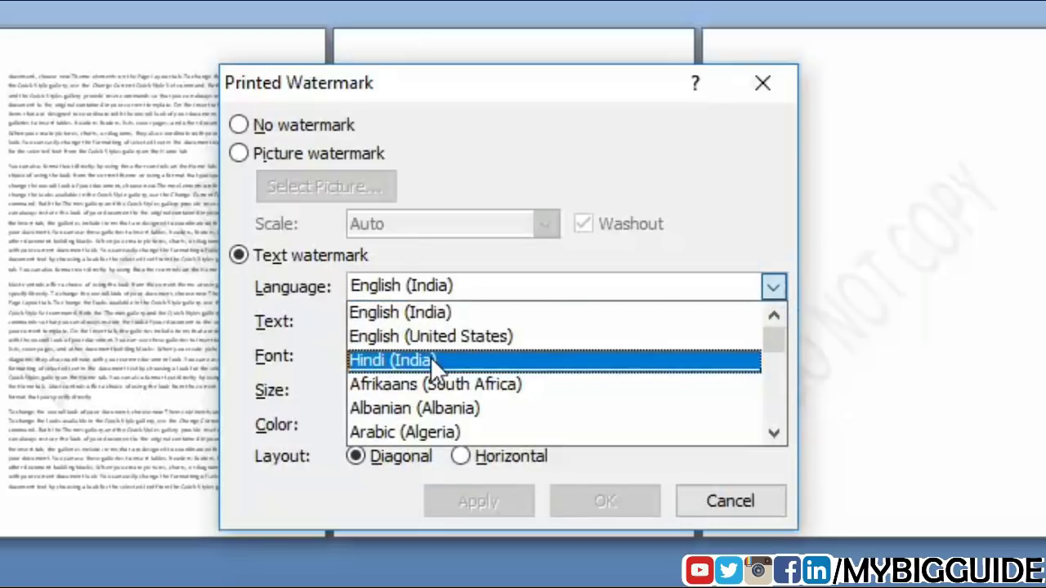
click(275, 344)
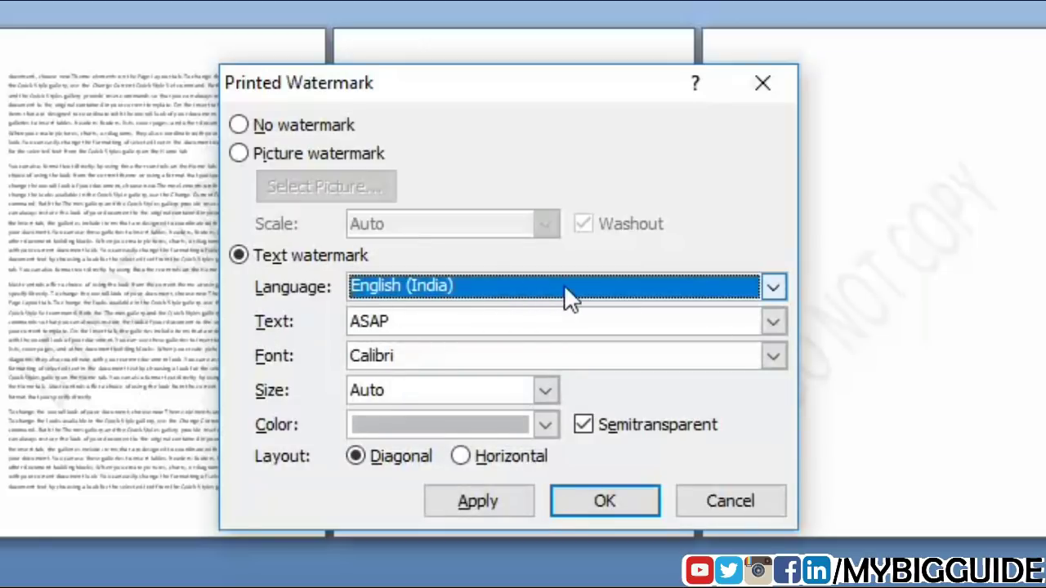
click(431, 321)
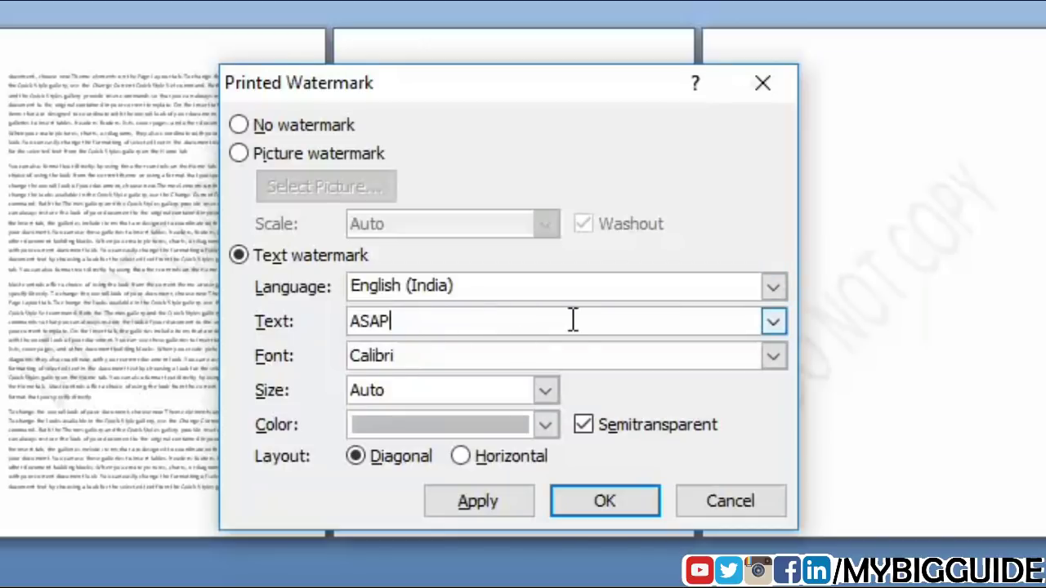
drag(553, 323, 327, 322)
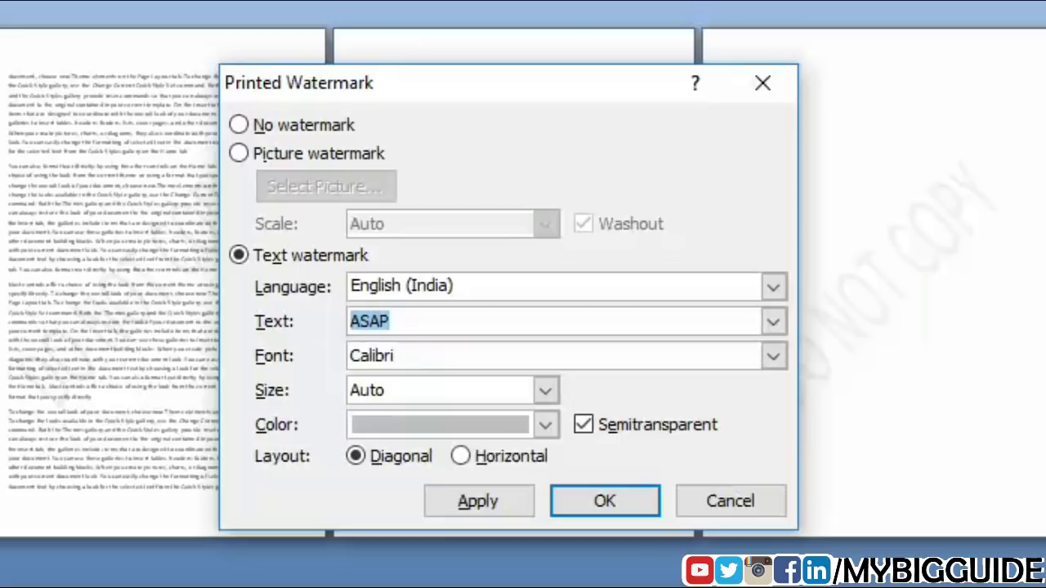
text(my big gui)
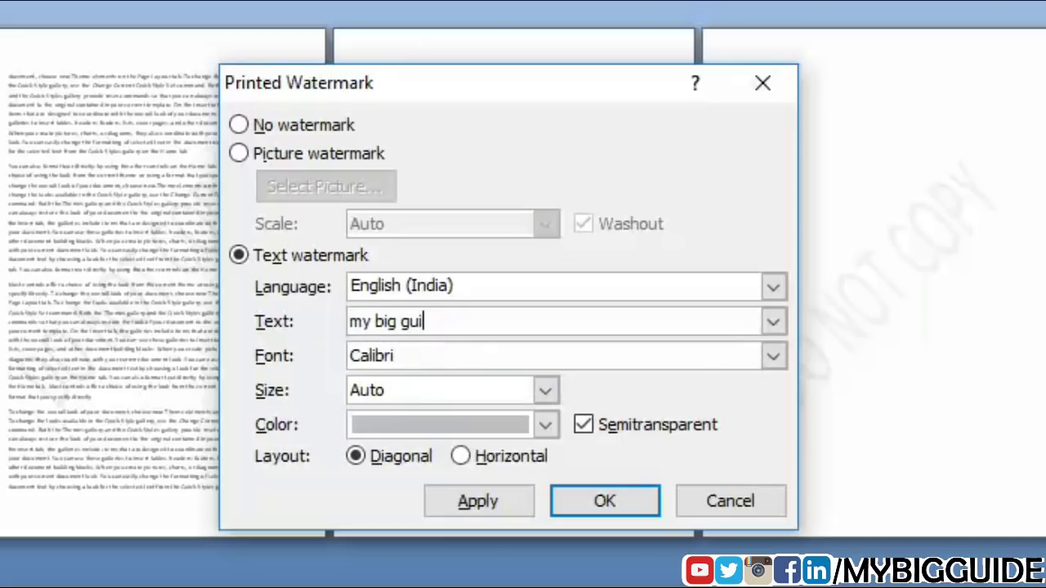
text(de)
Step: Set the watermark font to Comic Sans MS, leave size Auto and colour unchanged, and apply
click(785, 355)
click(787, 351)
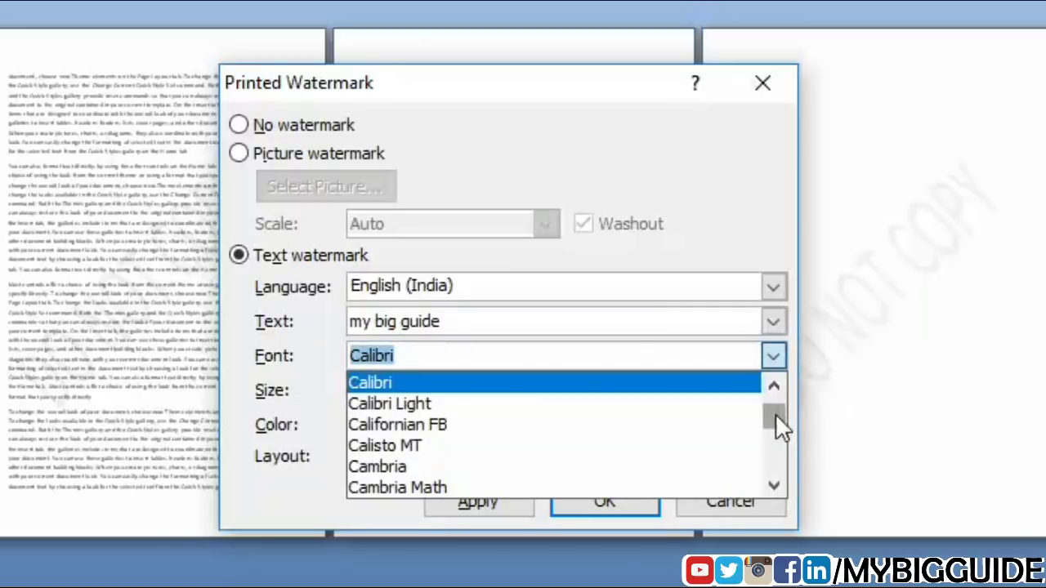
scroll(638, 425, down, 4)
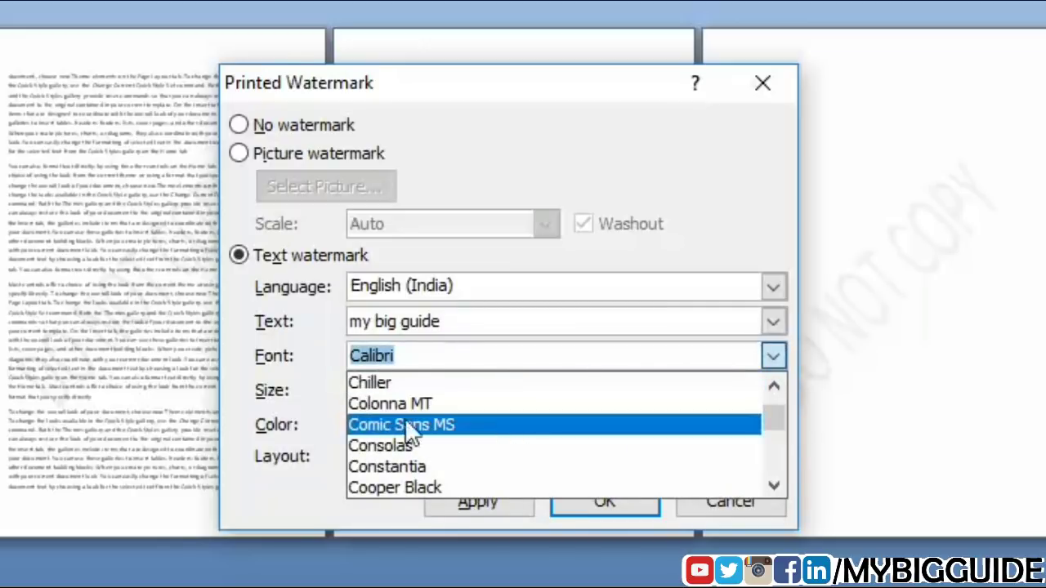
click(495, 427)
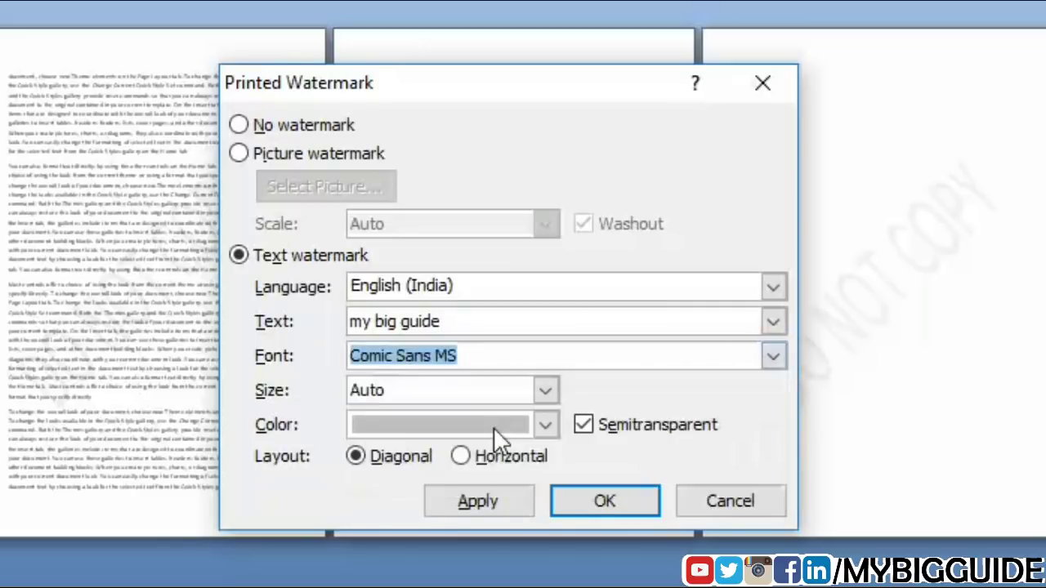
click(553, 394)
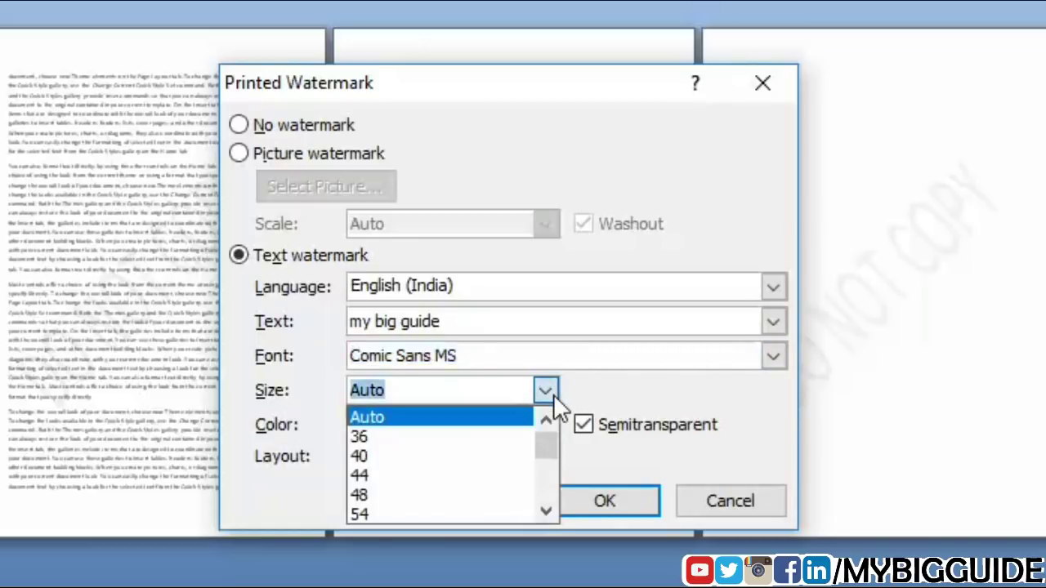
click(629, 387)
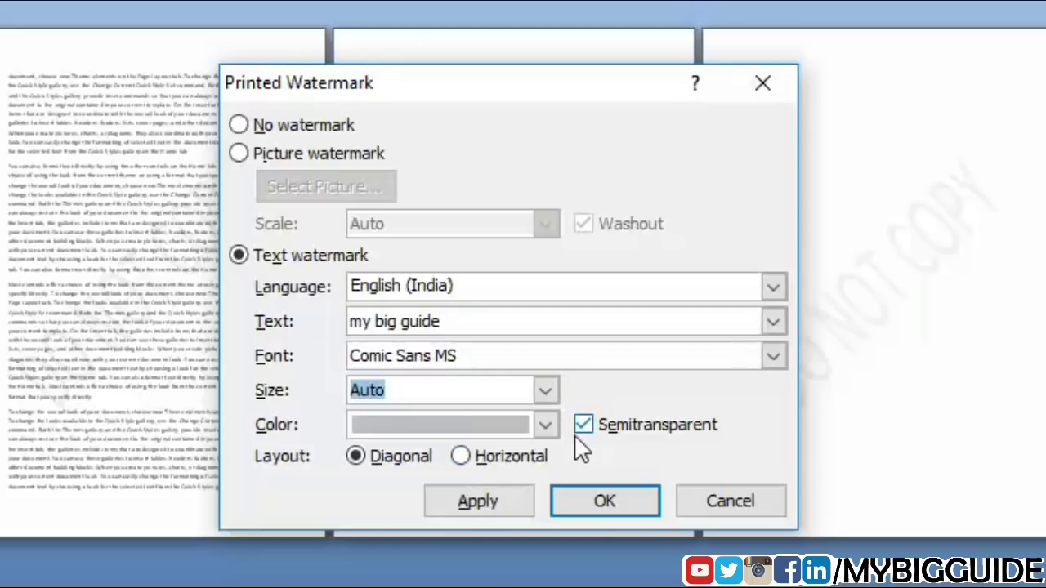
click(546, 425)
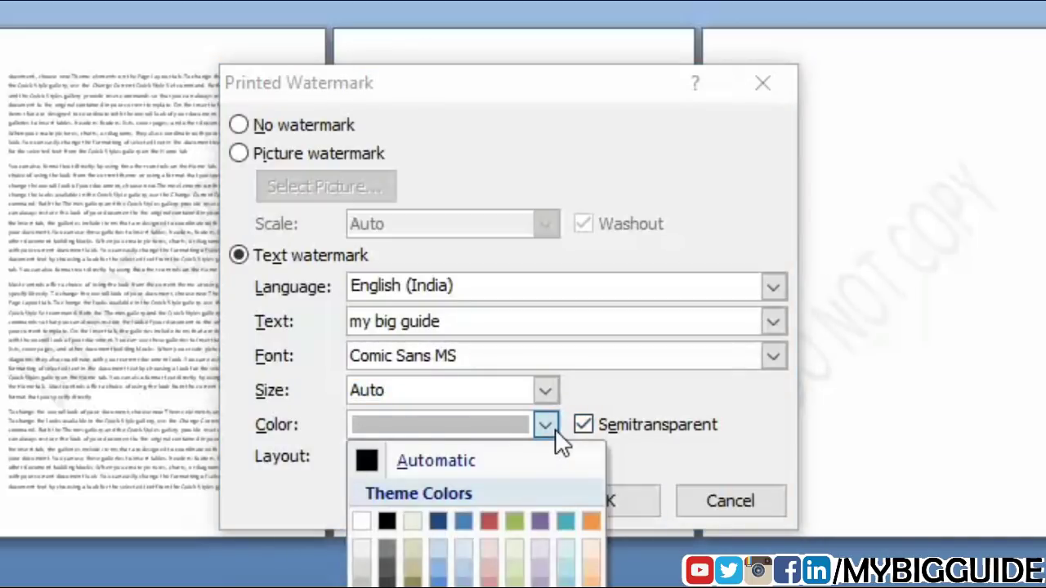
click(762, 411)
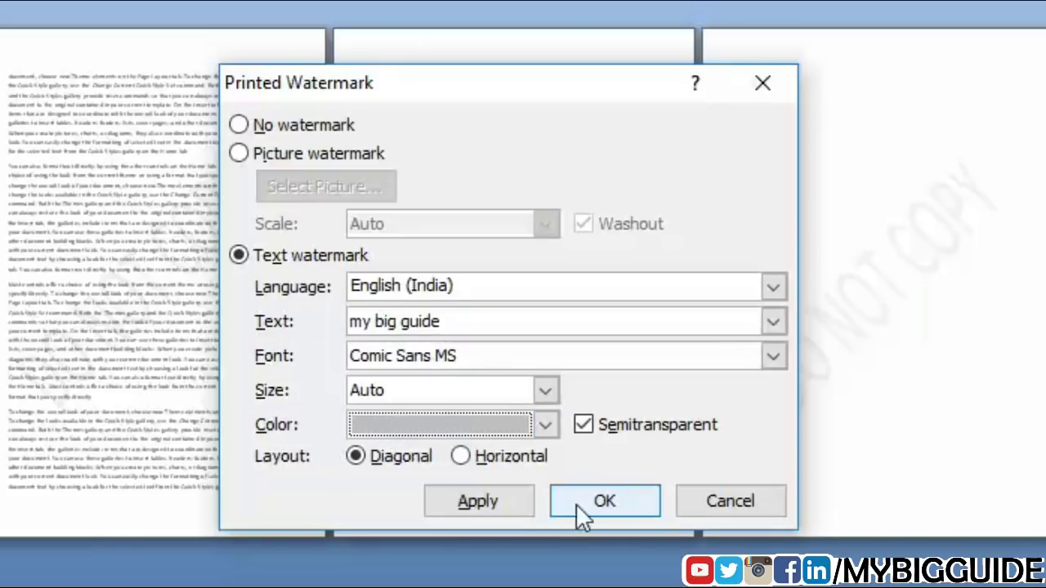
click(463, 514)
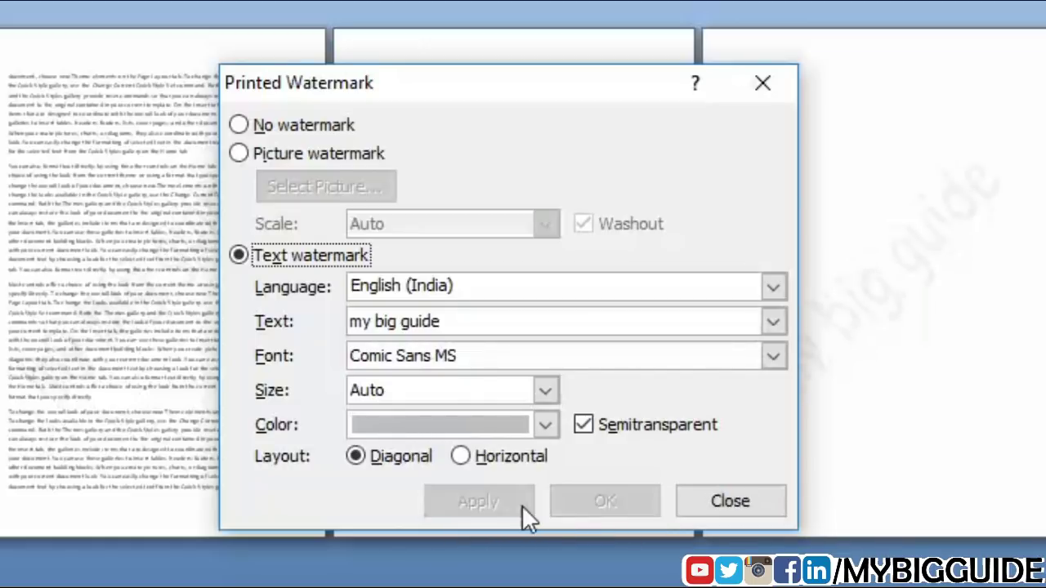
click(711, 505)
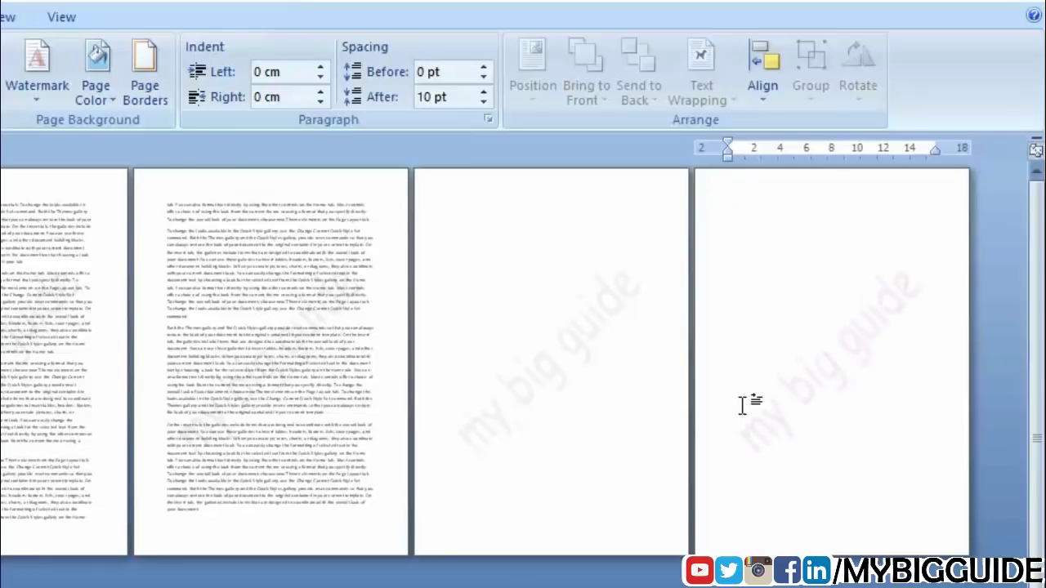
click(40, 98)
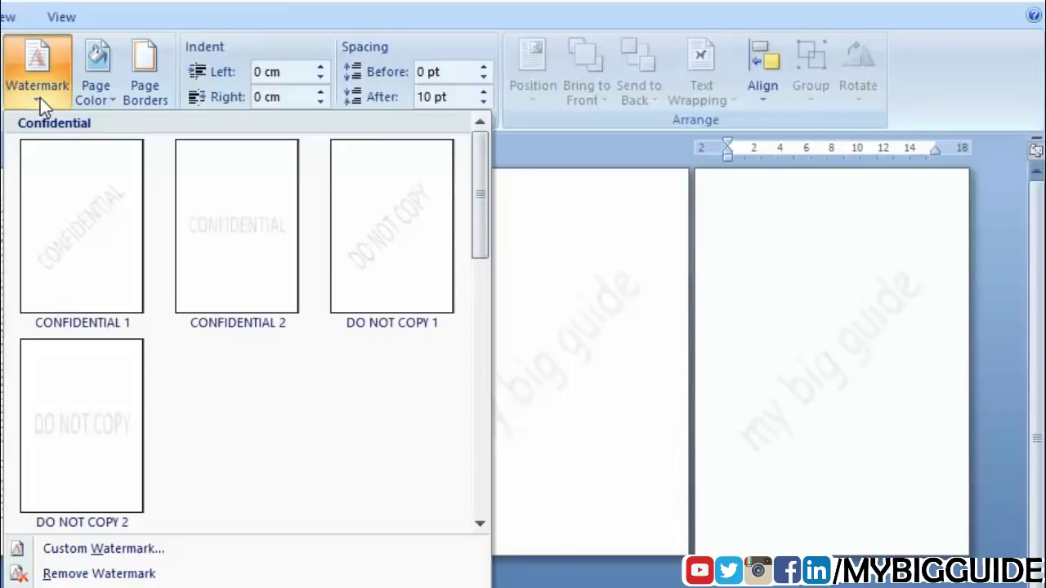
click(131, 554)
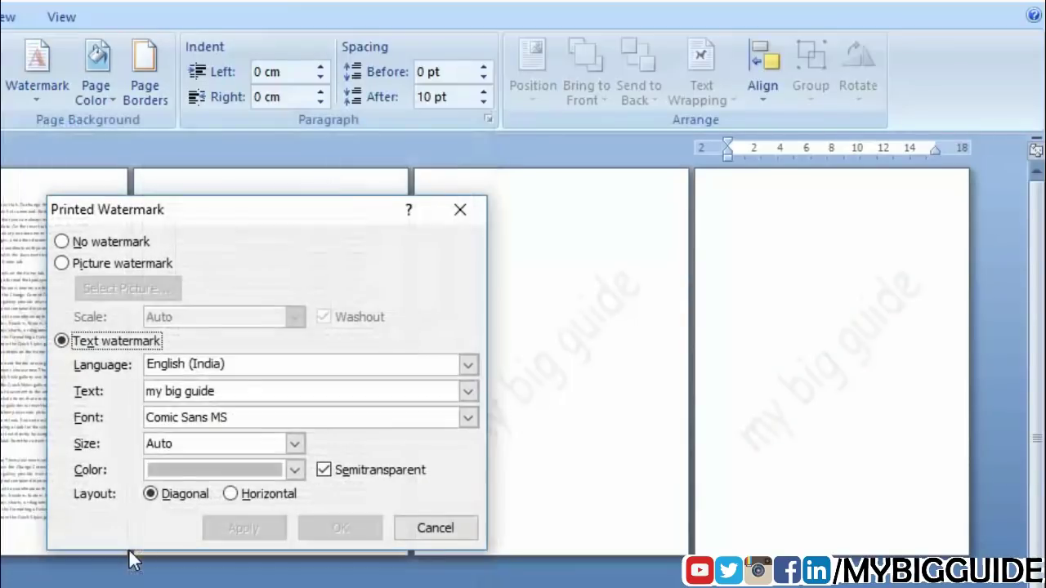
click(63, 264)
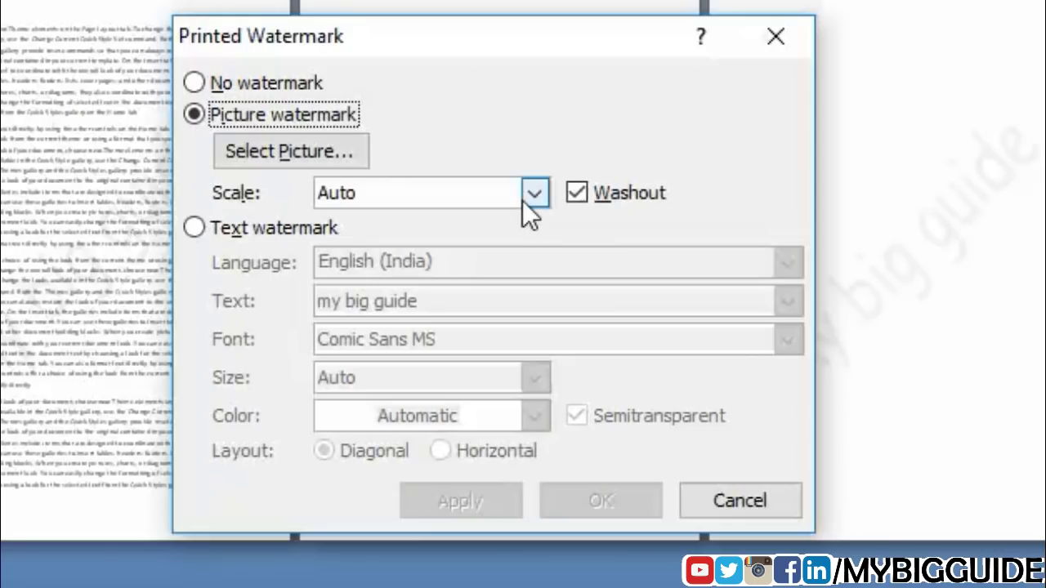
Step: Insert mybigguidelogo as the picture watermark, apply it, and close the dialog
click(260, 157)
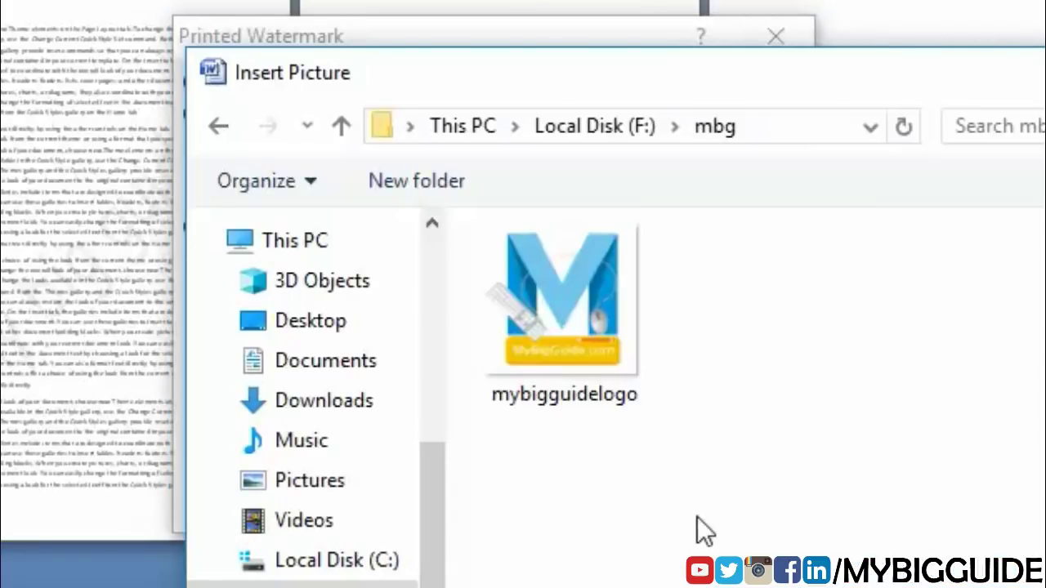
click(601, 294)
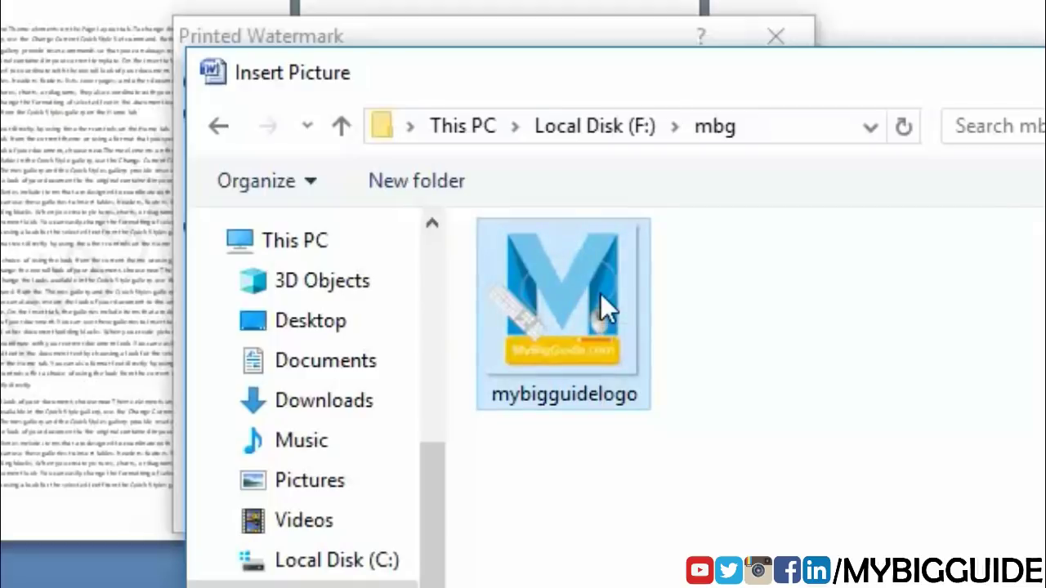
click(653, 511)
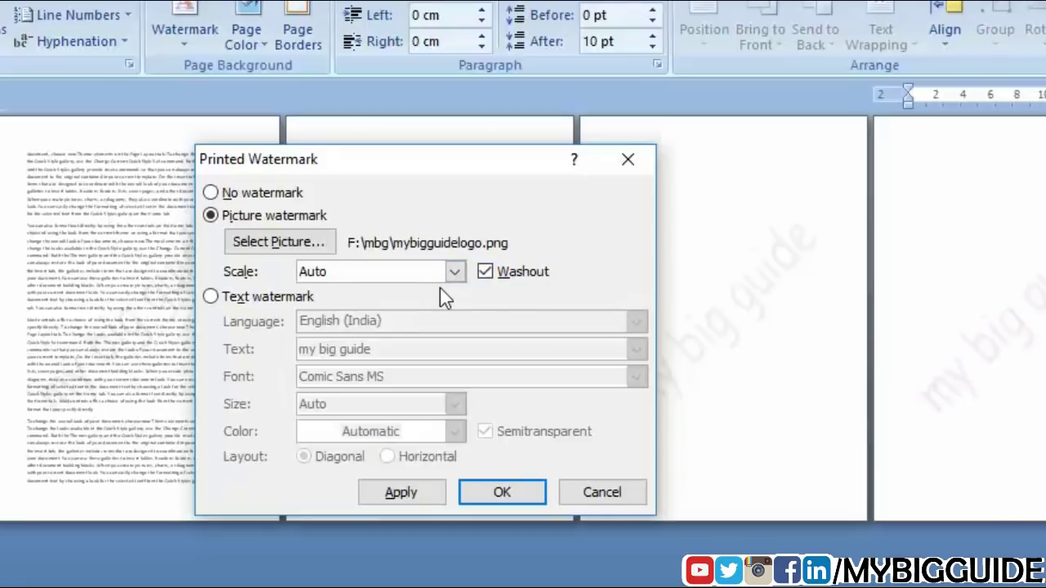
click(411, 491)
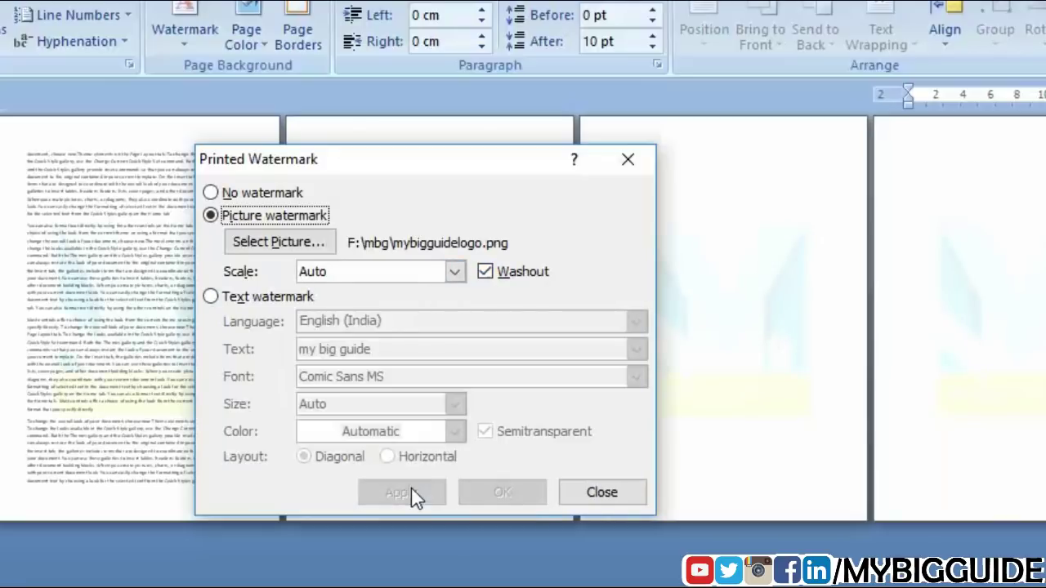
click(602, 494)
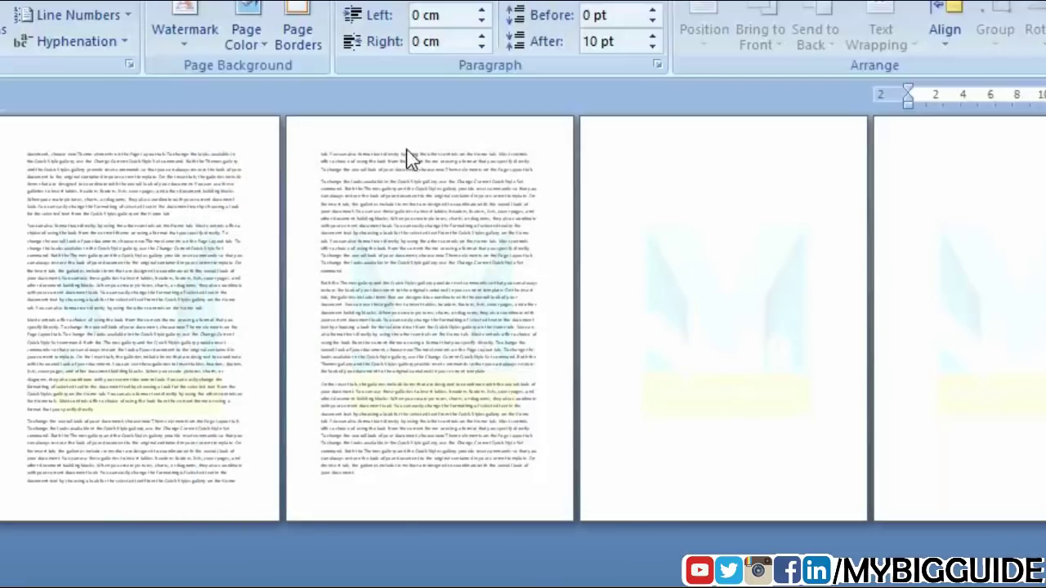
Step: Uncheck Washout for the logo watermark in Custom Watermark and confirm with OK
click(185, 33)
click(306, 511)
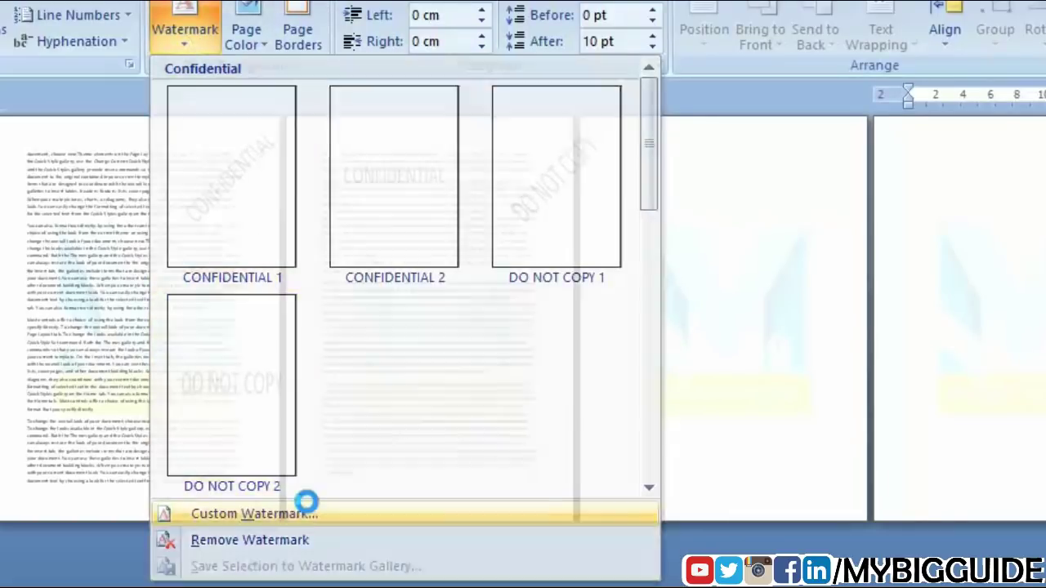
click(503, 272)
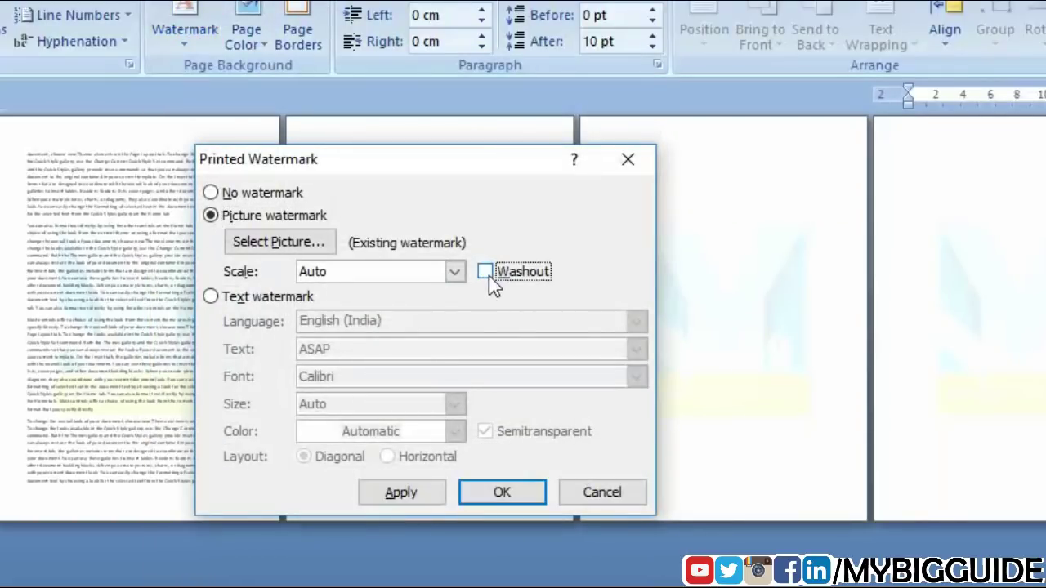
click(503, 493)
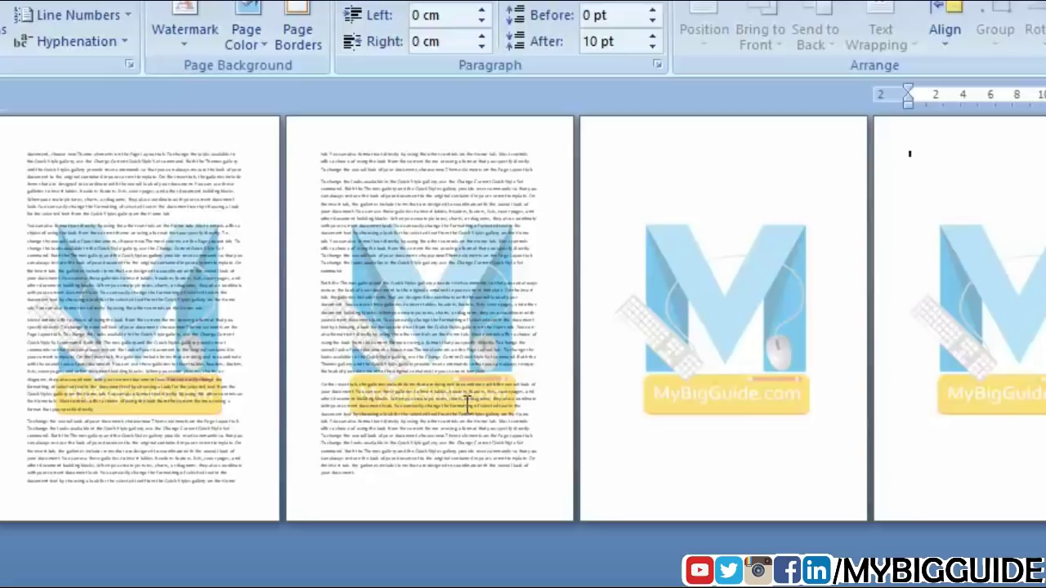
click(85, 300)
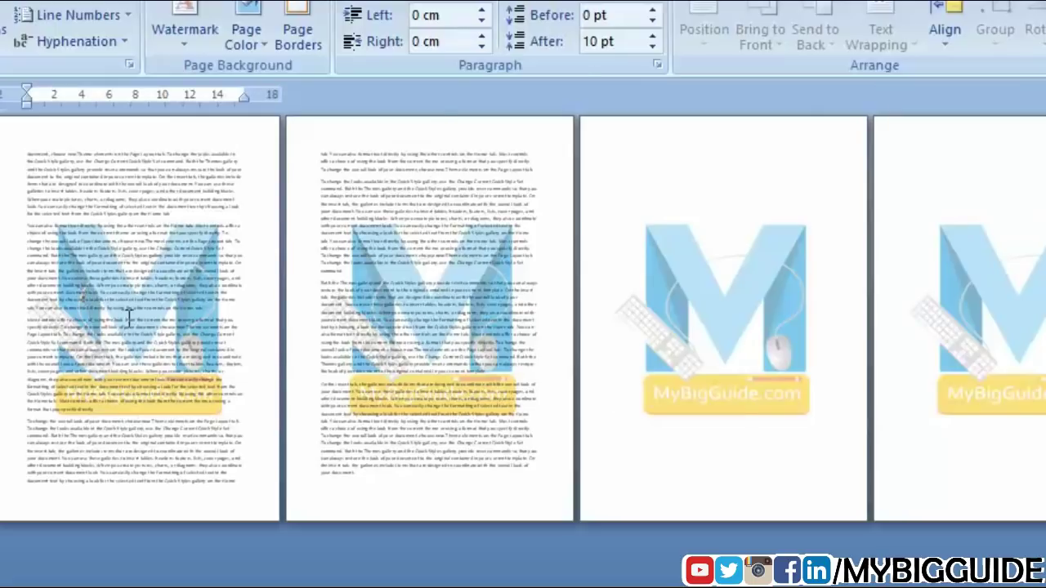
ctrl+scroll(128, 317, up, 10)
scroll(333, 406, down, 5)
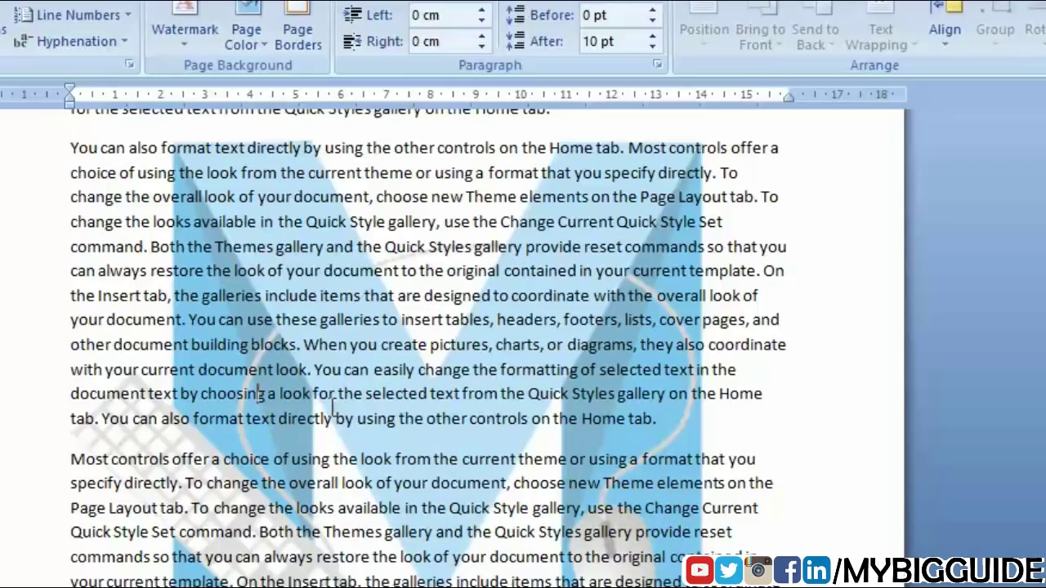
Step: Choose Remove Watermark, then scroll through the pages to confirm the logo is gone
click(185, 29)
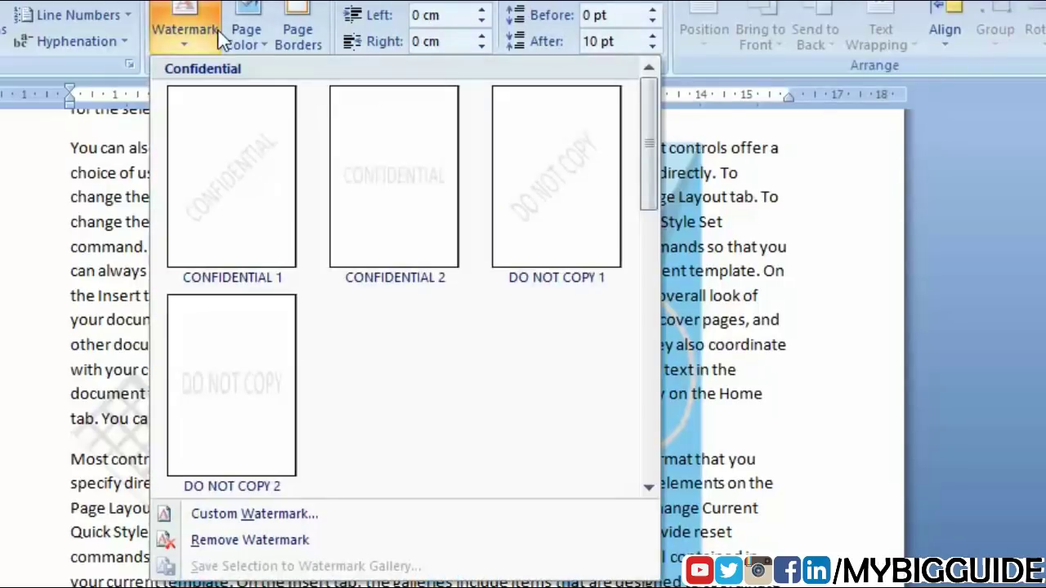
click(278, 540)
ctrl+scroll(278, 544, down, 5)
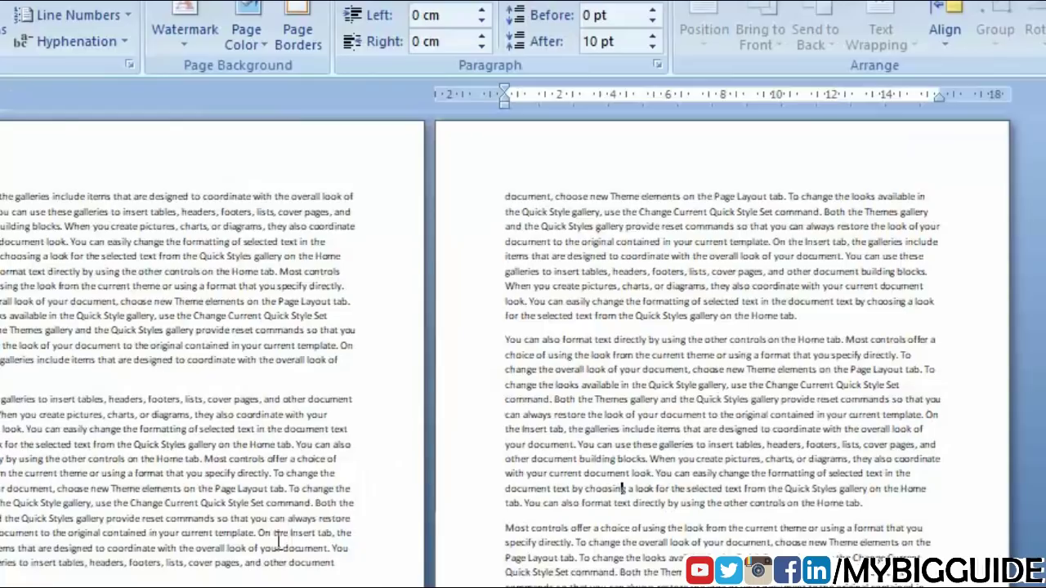
ctrl+scroll(278, 540, down, 2)
ctrl+scroll(277, 541, up, 4)
ctrl+scroll(131, 290, up, 2)
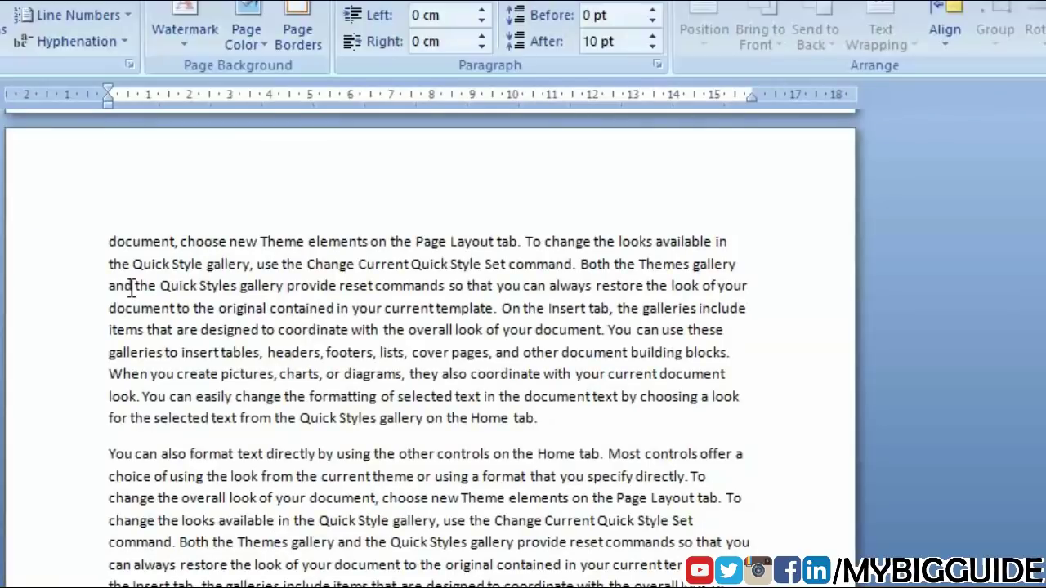
scroll(270, 397, down, 3)
scroll(274, 397, down, 3)
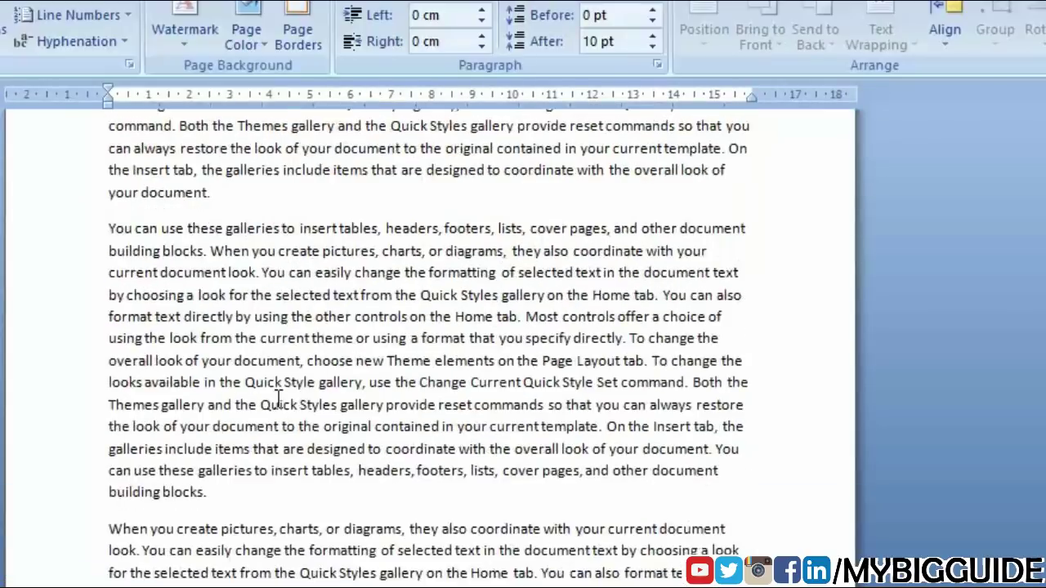
scroll(277, 398, down, 3)
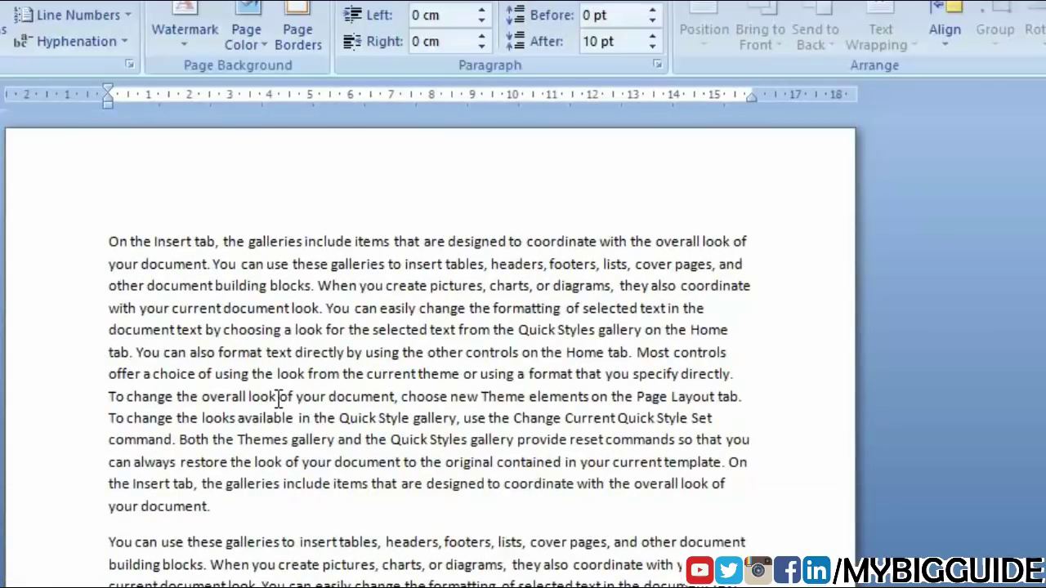